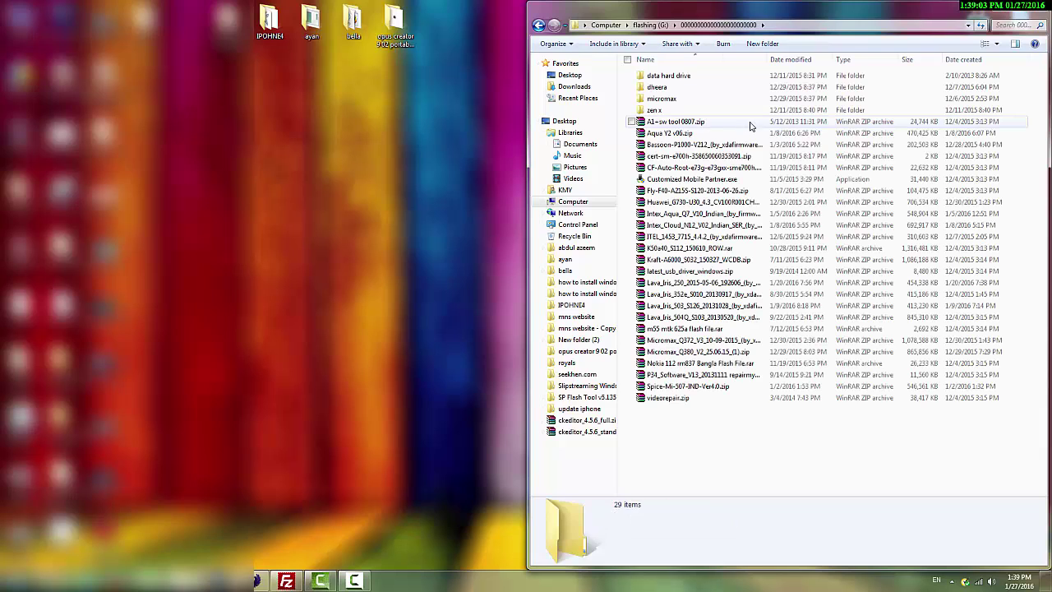
Search the folder for a114 and extract Micromax_A114_V1_221013_(by_xdafirmware.com).zip into its own same-named folder on the desktop
click(1011, 26)
text(a)
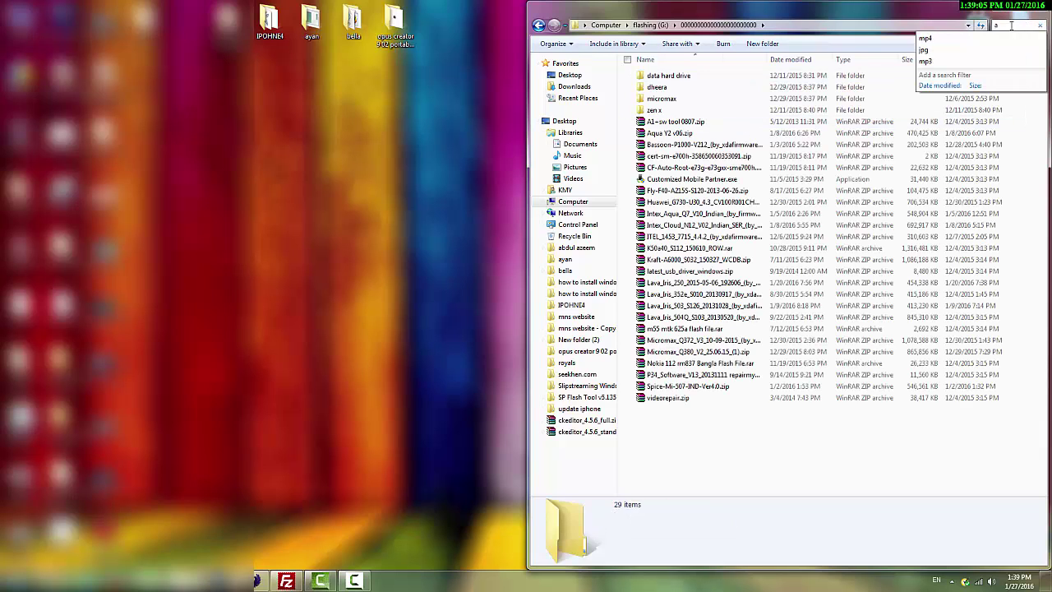
text(114)
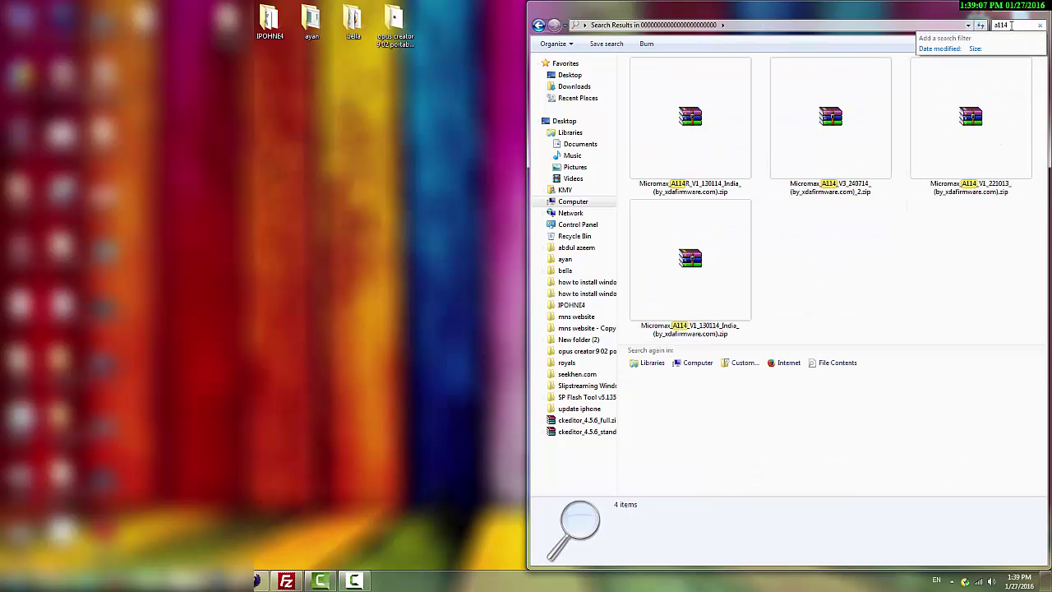
click(863, 160)
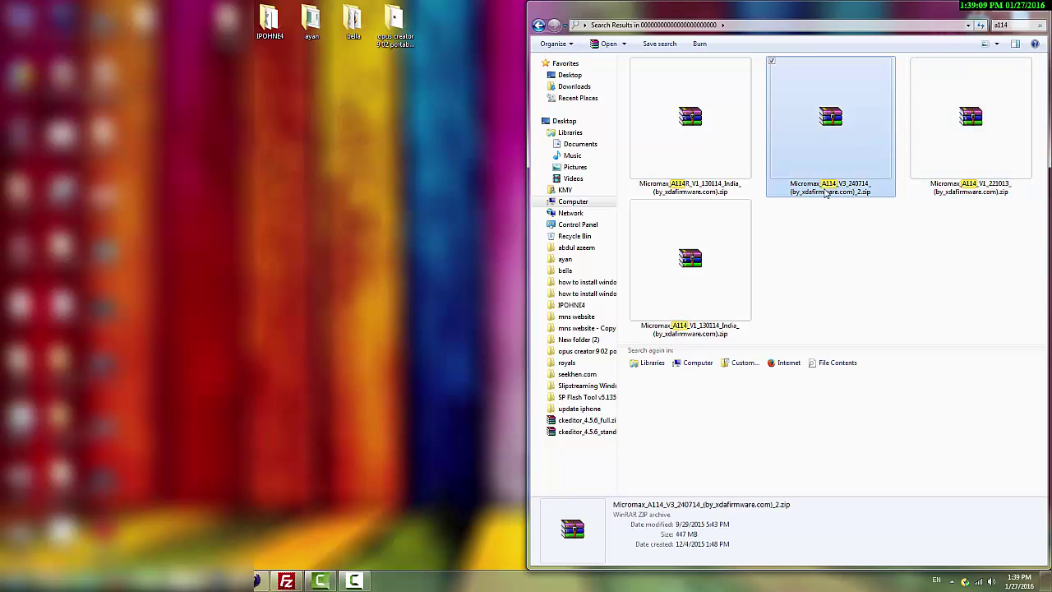
click(972, 124)
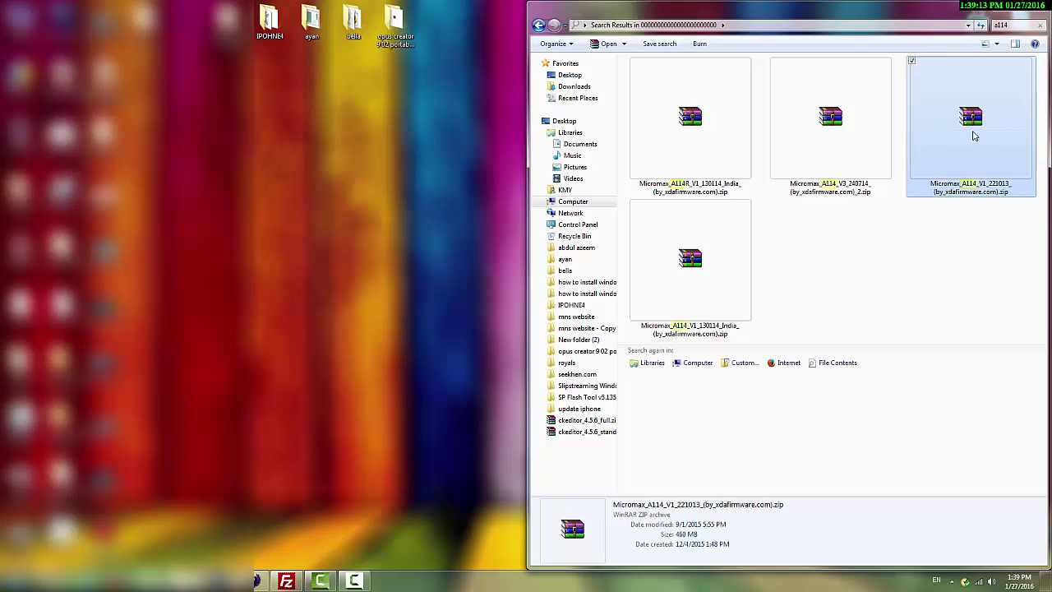
drag(974, 124, 297, 228)
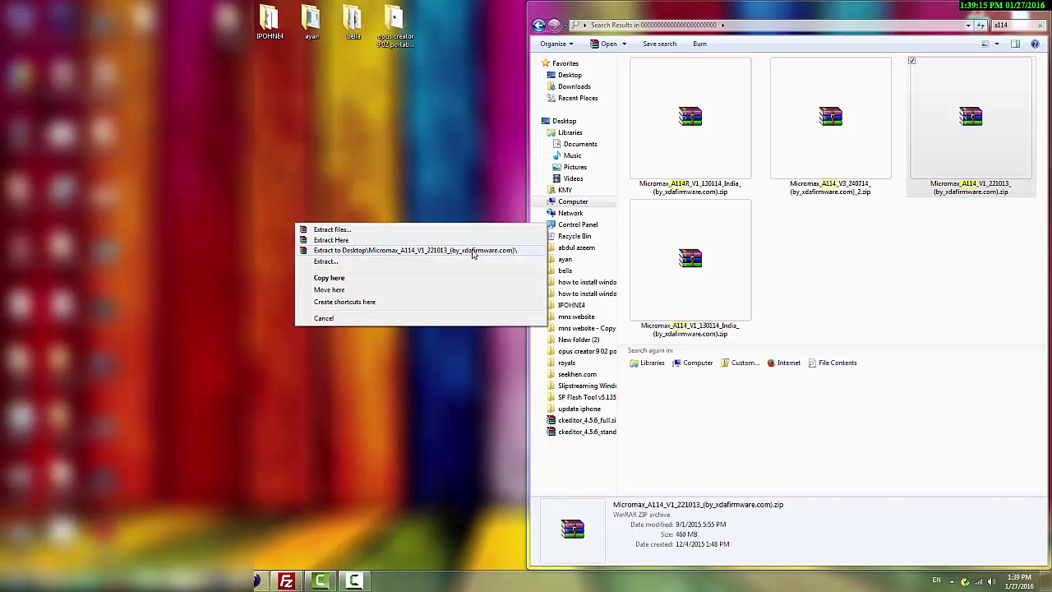
click(374, 250)
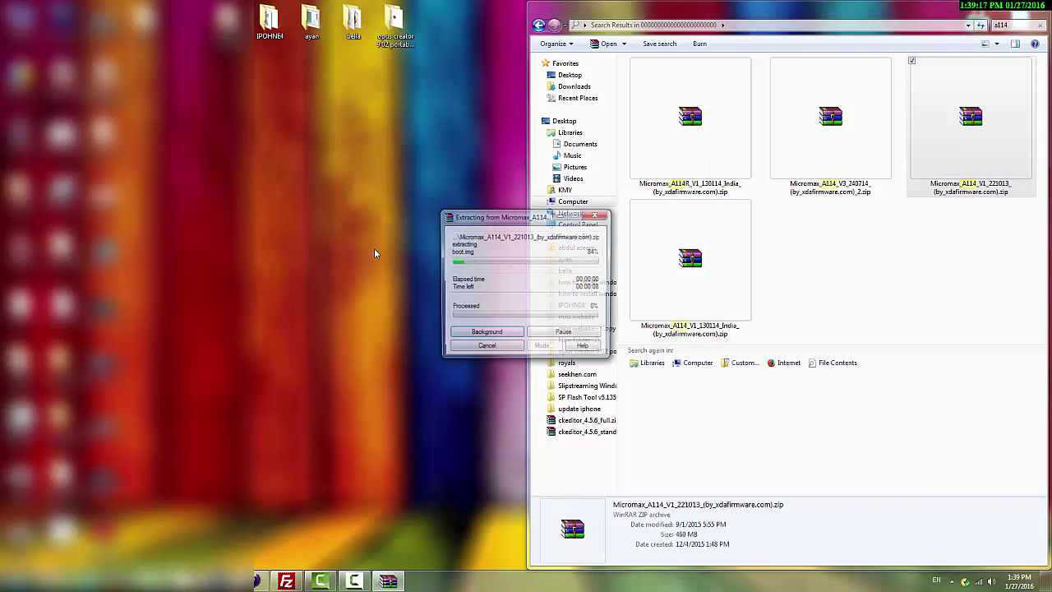
click(1037, 6)
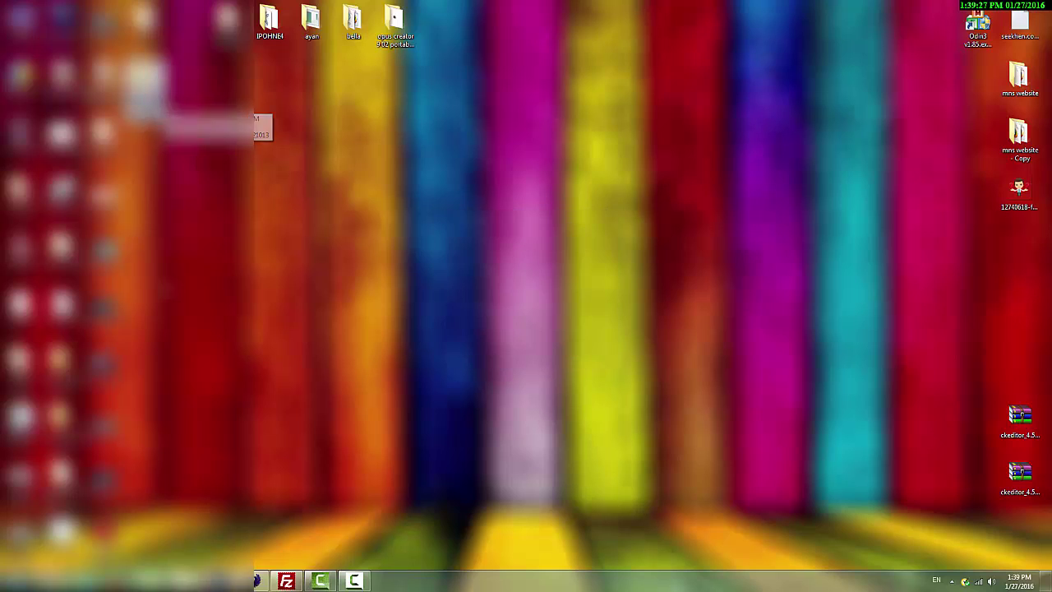
Launch Flash_tool.exe from the SP Flash Tool v3.1344.214 folder inside the extracted Micromax_A114_V1_221013 files
double_click(159, 115)
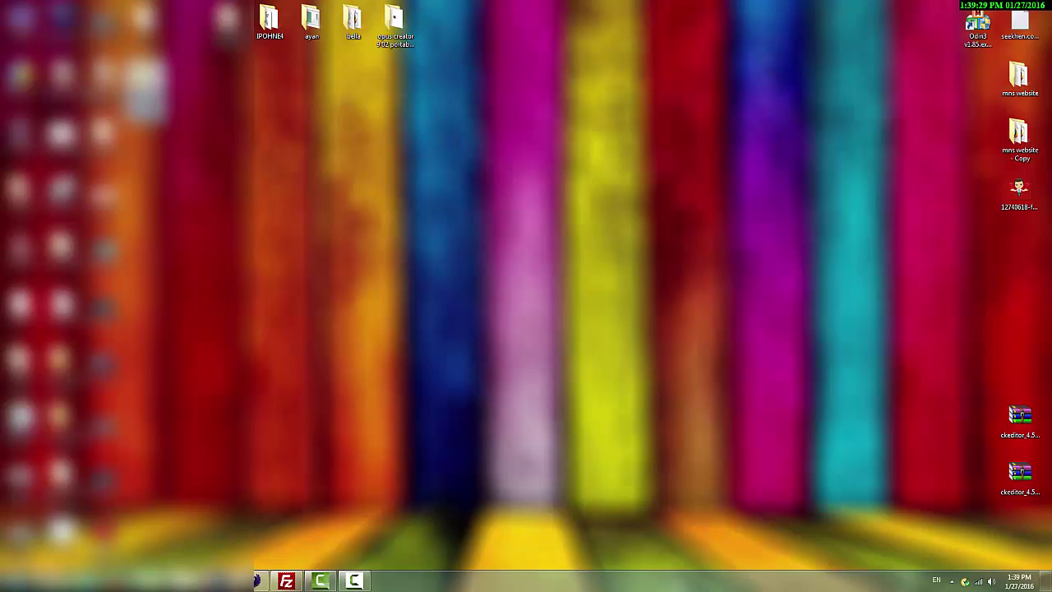
double_click(425, 81)
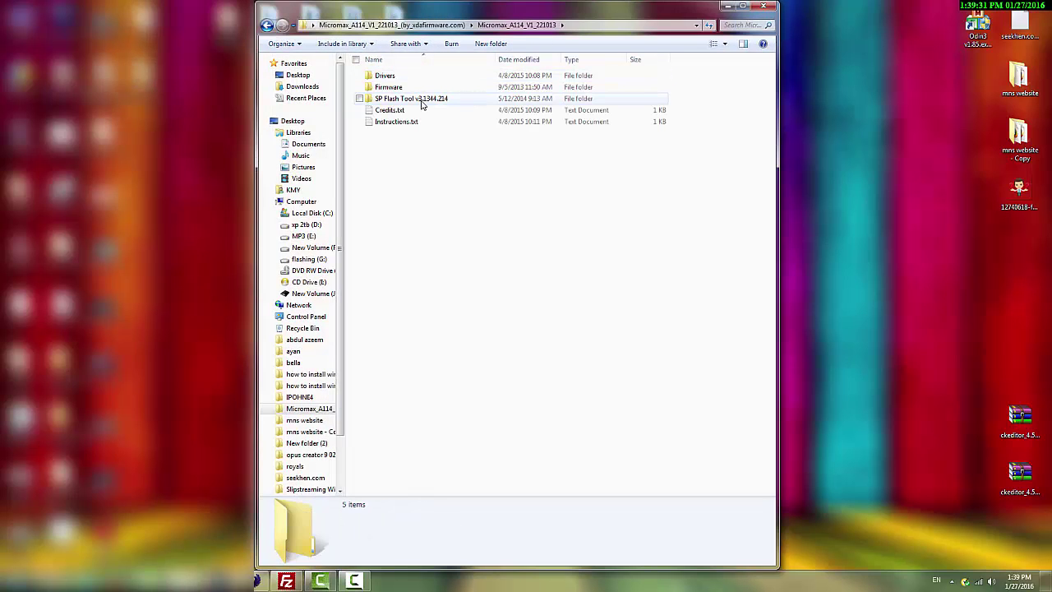
double_click(425, 98)
click(413, 226)
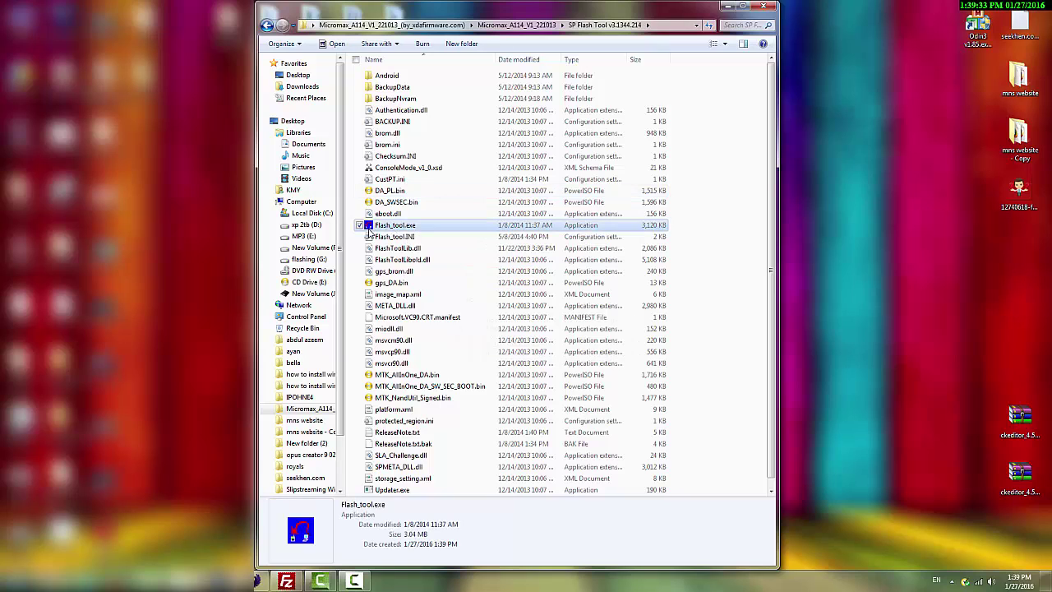
double_click(405, 227)
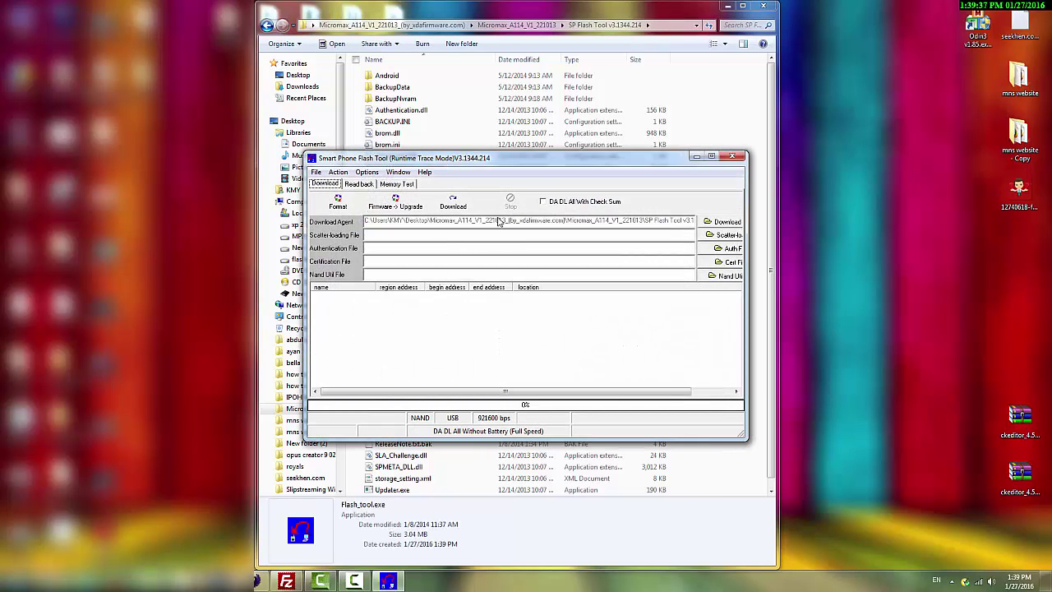
Load the MT6582 scatter file from the extracted package's Firmware folder as the scatter-loading file
drag(747, 234, 815, 234)
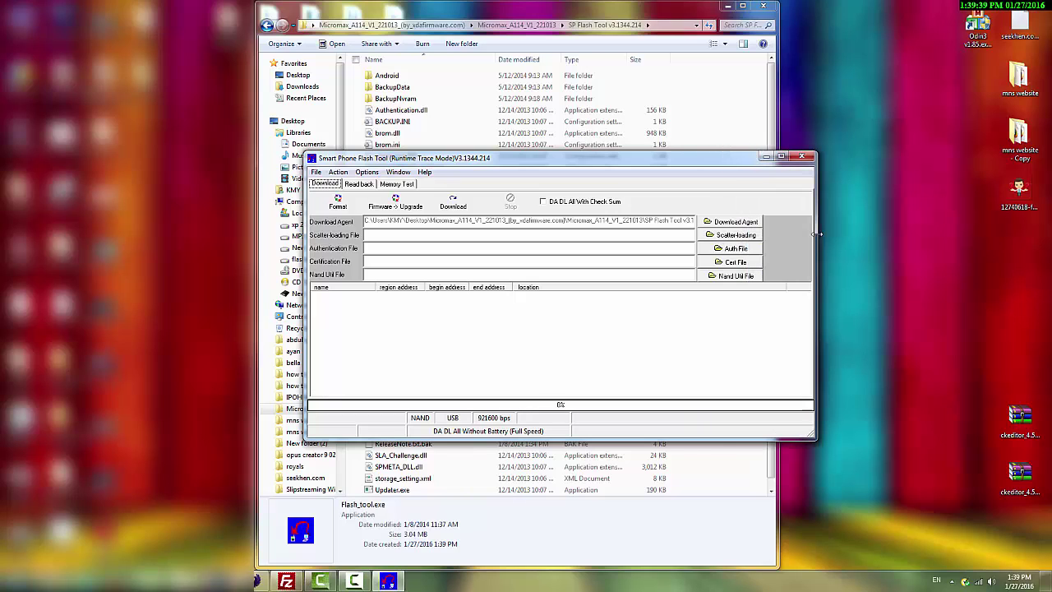
click(736, 236)
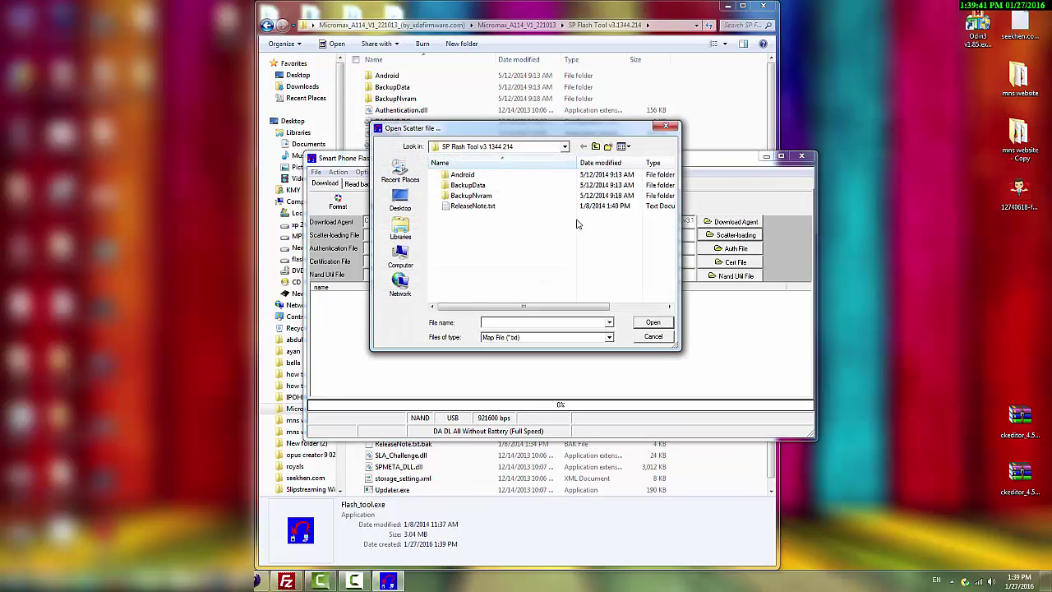
click(401, 199)
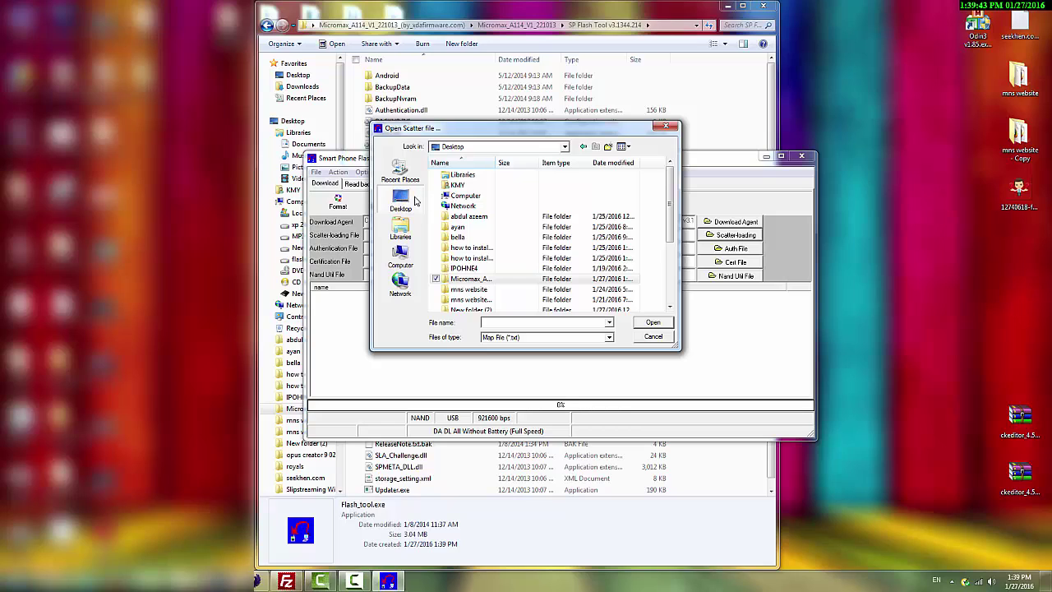
drag(492, 163, 573, 165)
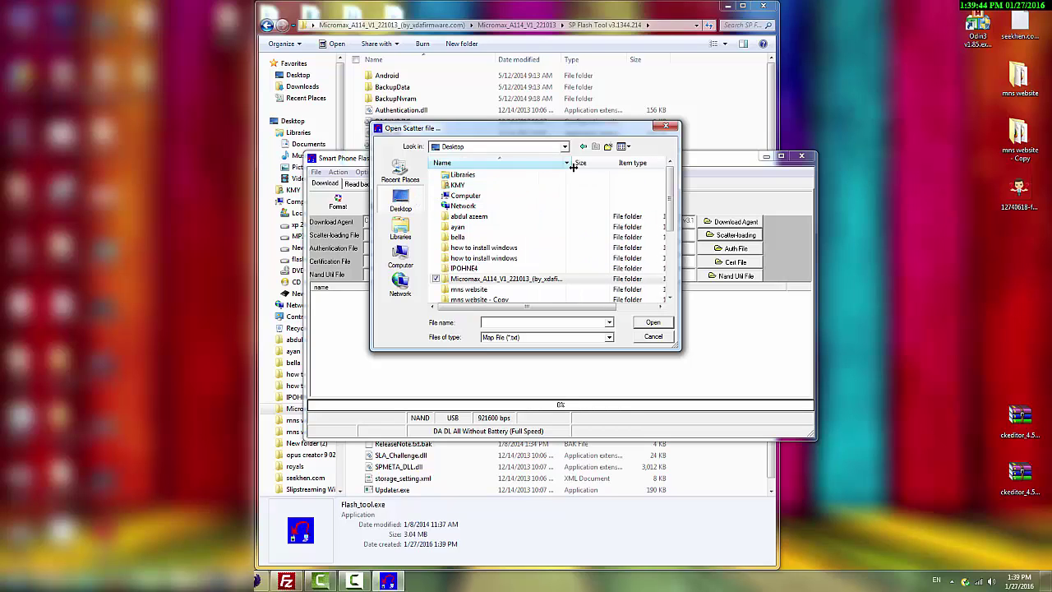
double_click(497, 279)
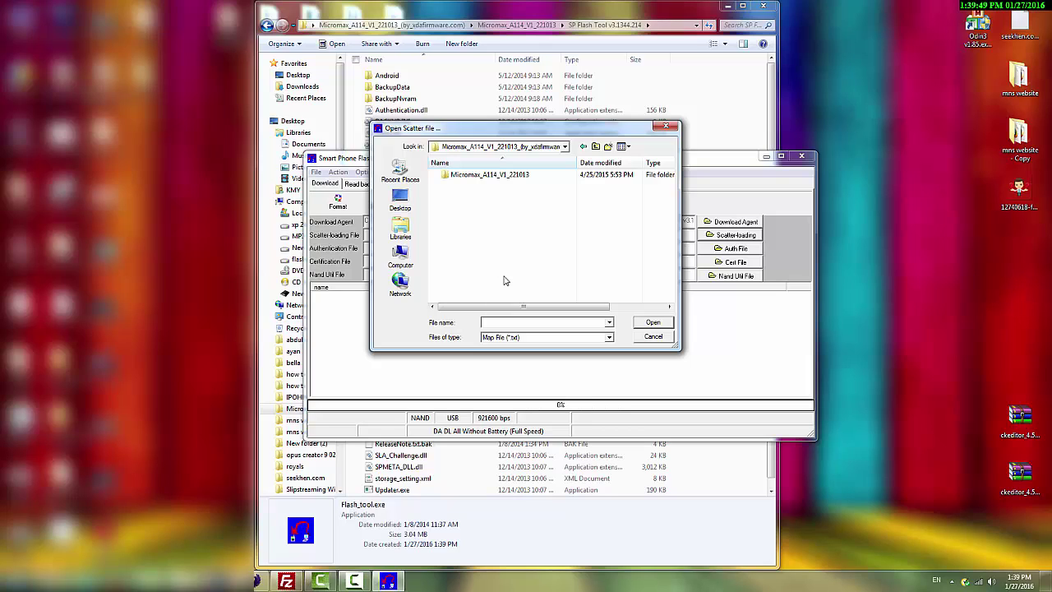
double_click(498, 178)
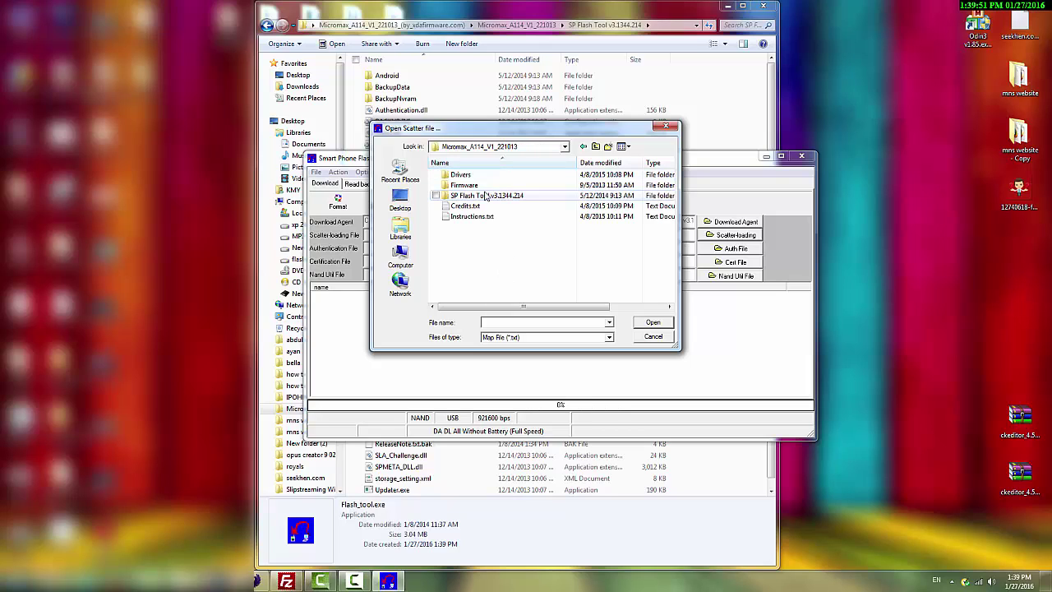
double_click(497, 186)
click(491, 197)
double_click(491, 198)
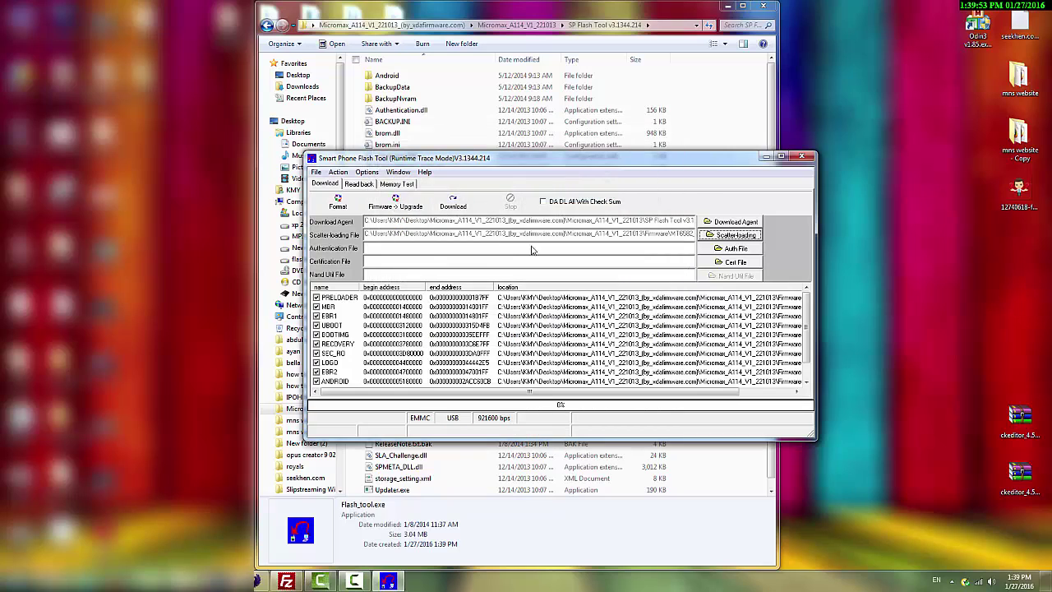
Try to download all listed firmware partitions to the phone, and close the v3.1344.214 flash tool
drag(474, 441, 474, 503)
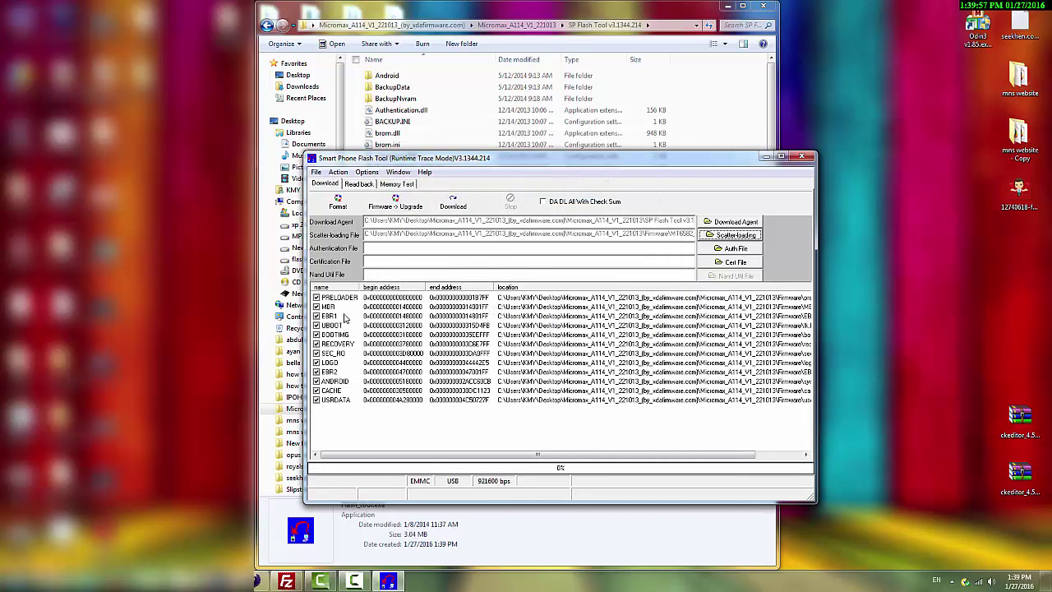
click(454, 205)
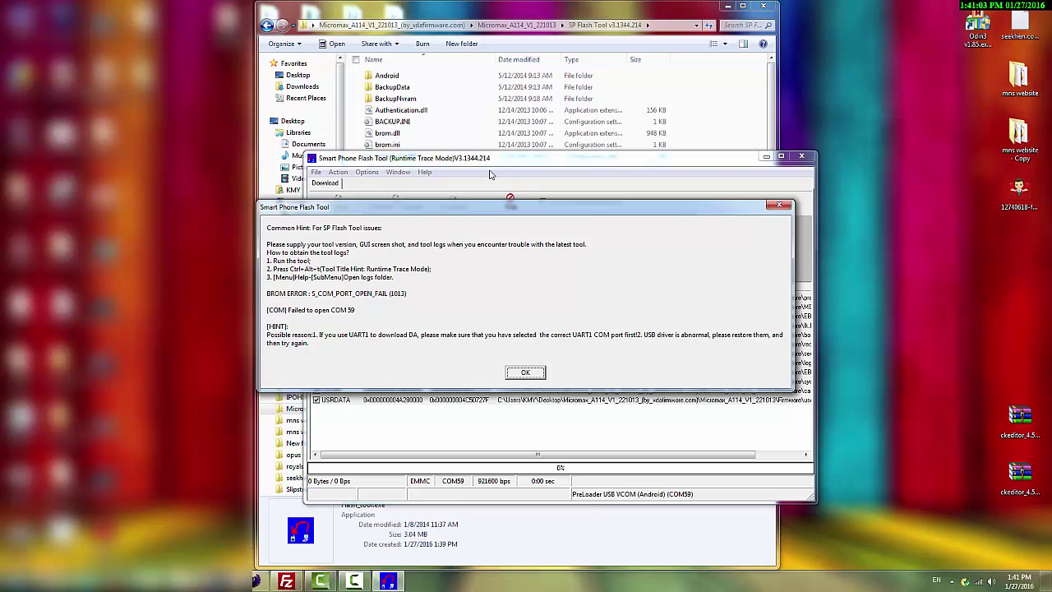
click(525, 372)
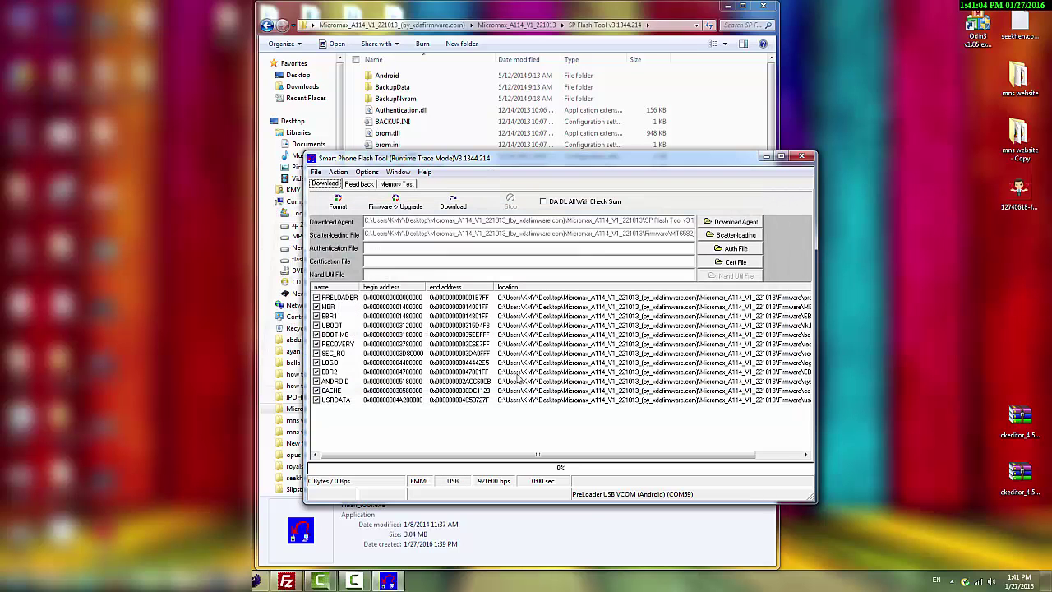
click(801, 156)
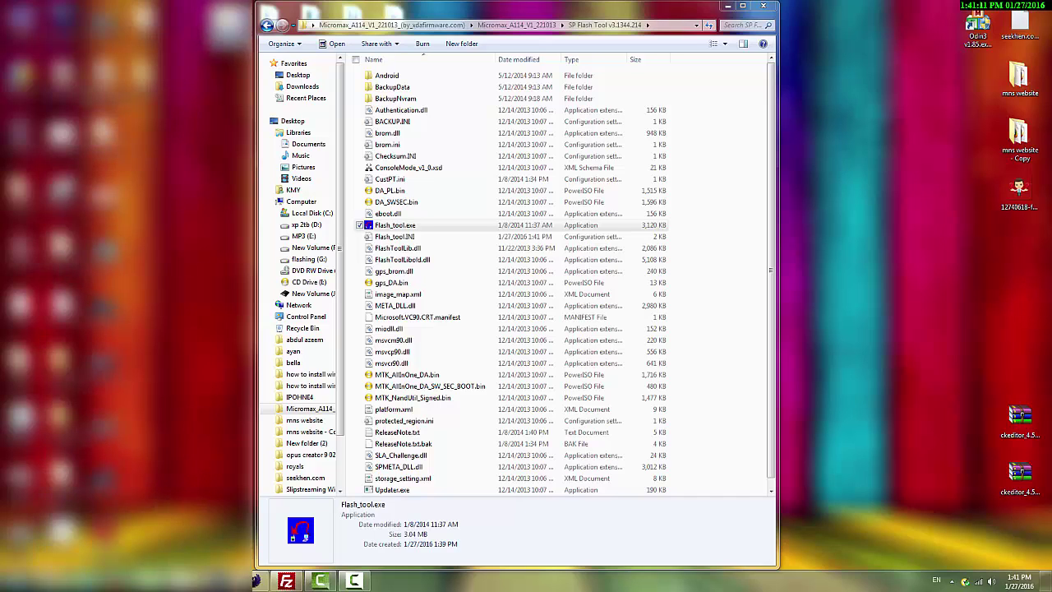
Launch flash_tool.exe from the desktop folder SP Flash Tool v5.1352.01 and close the folder window
key(alt+F4)
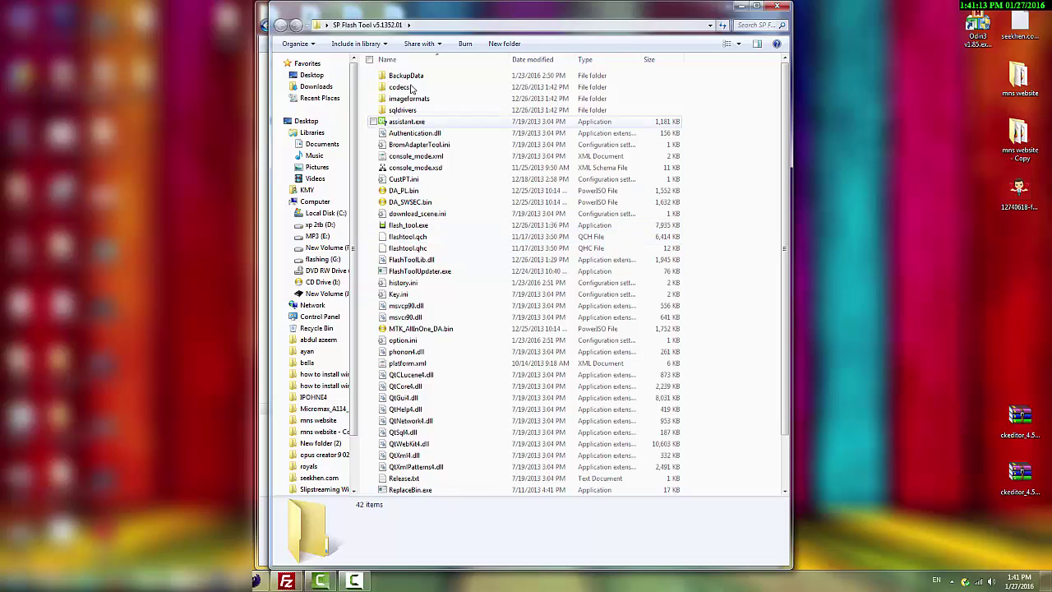
double_click(408, 224)
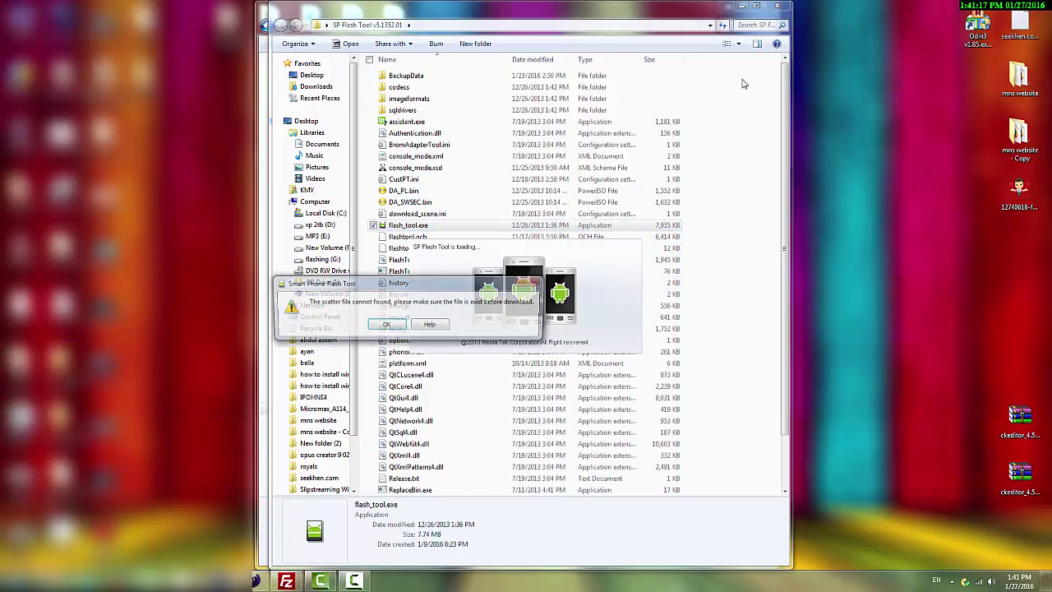
click(777, 6)
Load MT6582_Android_scatter.txt from the Firmware folder of the extracted Micromax_A114_V1_221013 package as the scatter-loading file
click(647, 235)
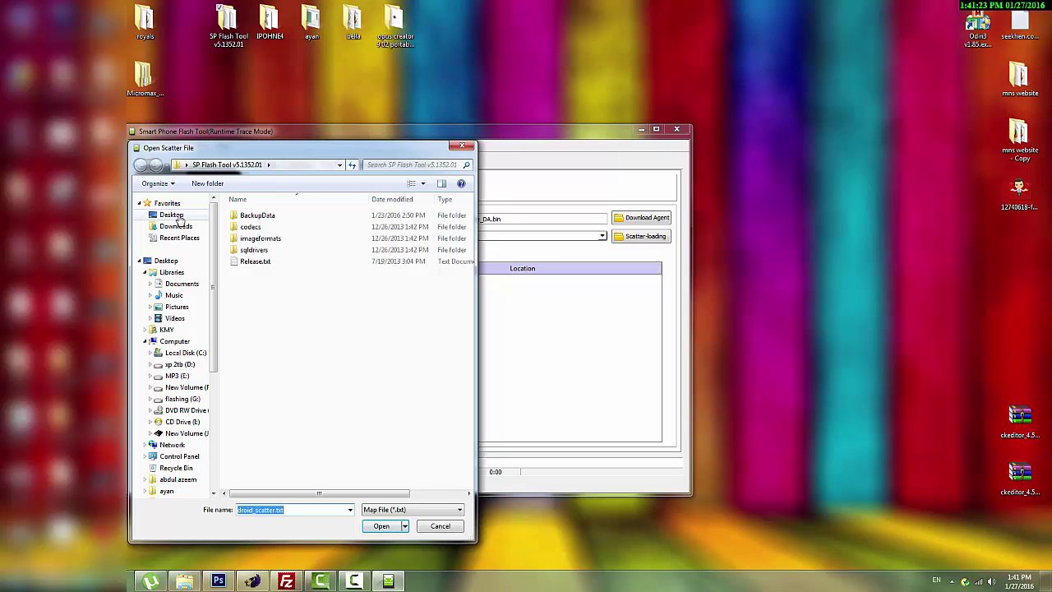
click(171, 214)
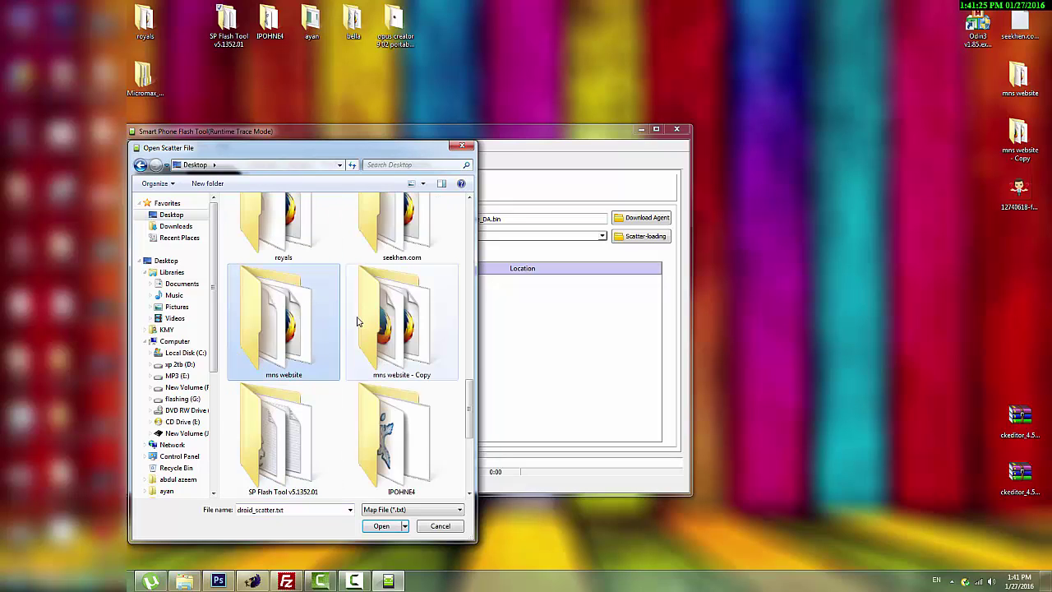
scroll(436, 355, up, 5)
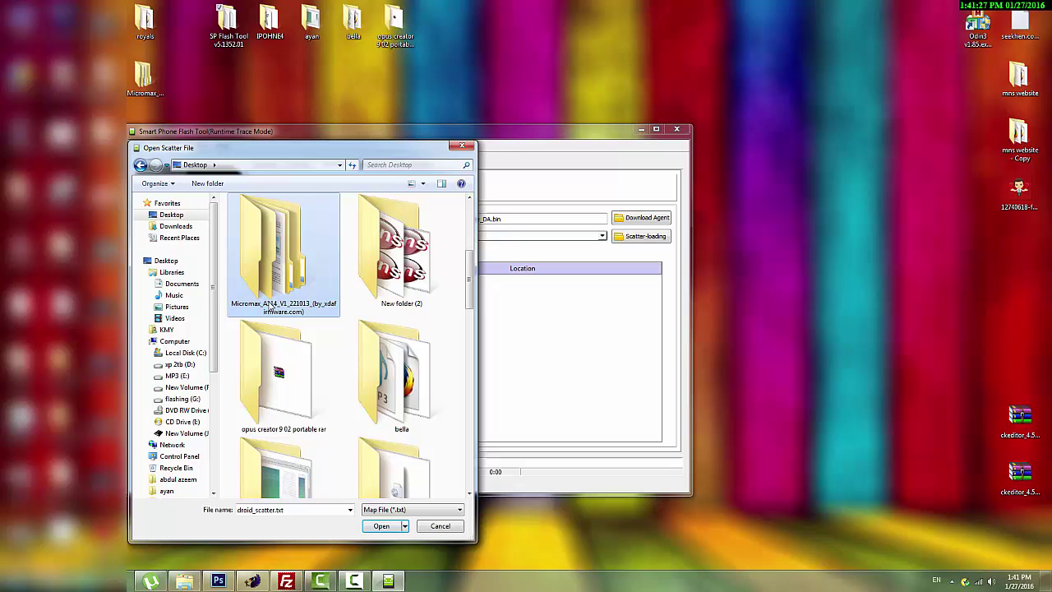
double_click(300, 263)
double_click(275, 216)
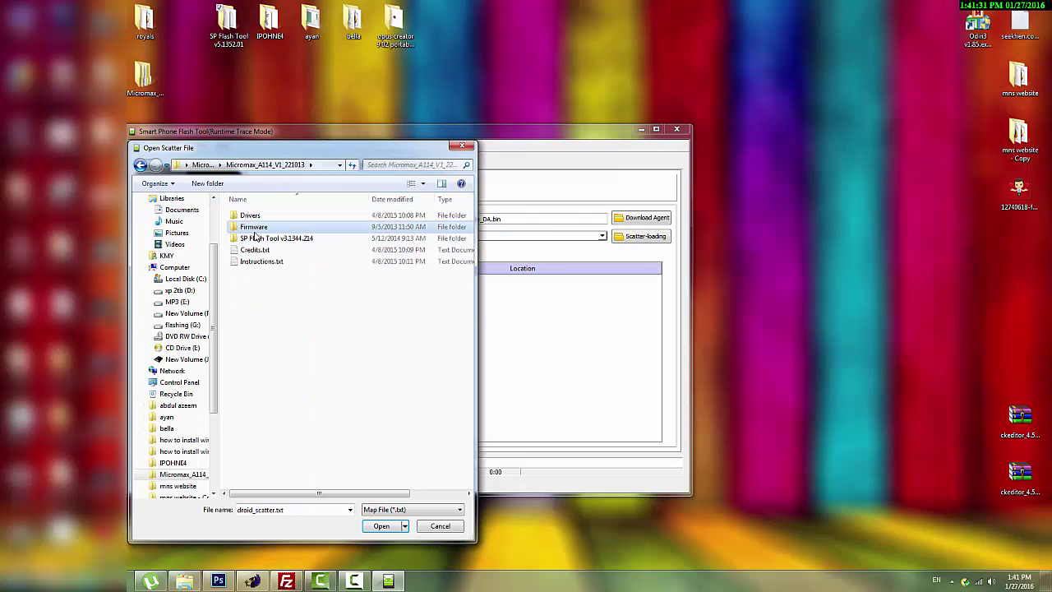
double_click(246, 230)
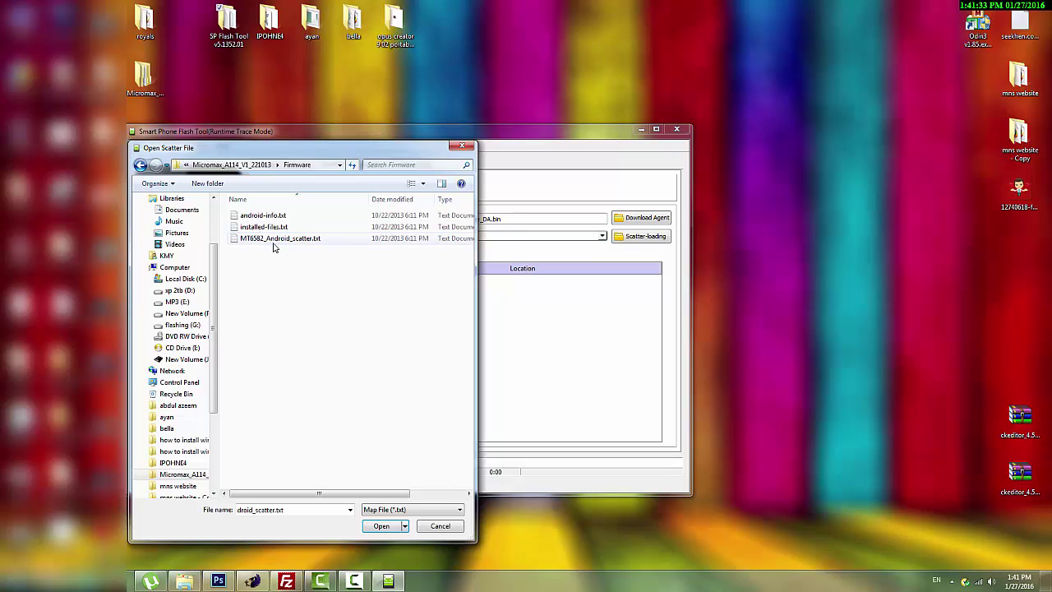
double_click(316, 239)
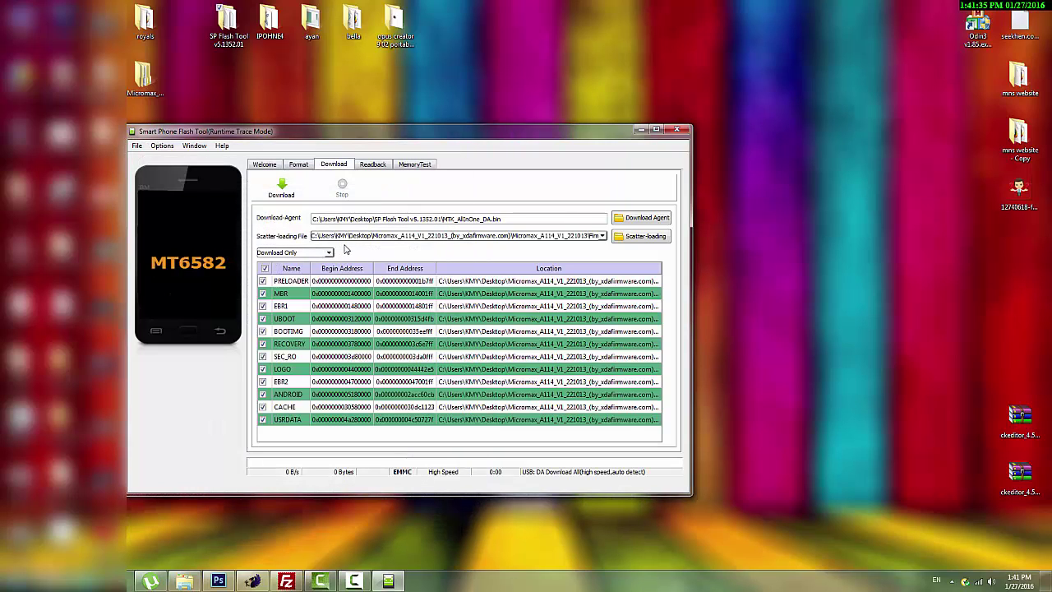
Set the download mode to Firmware Upgrade and flash all listed partitions to the phone
click(326, 253)
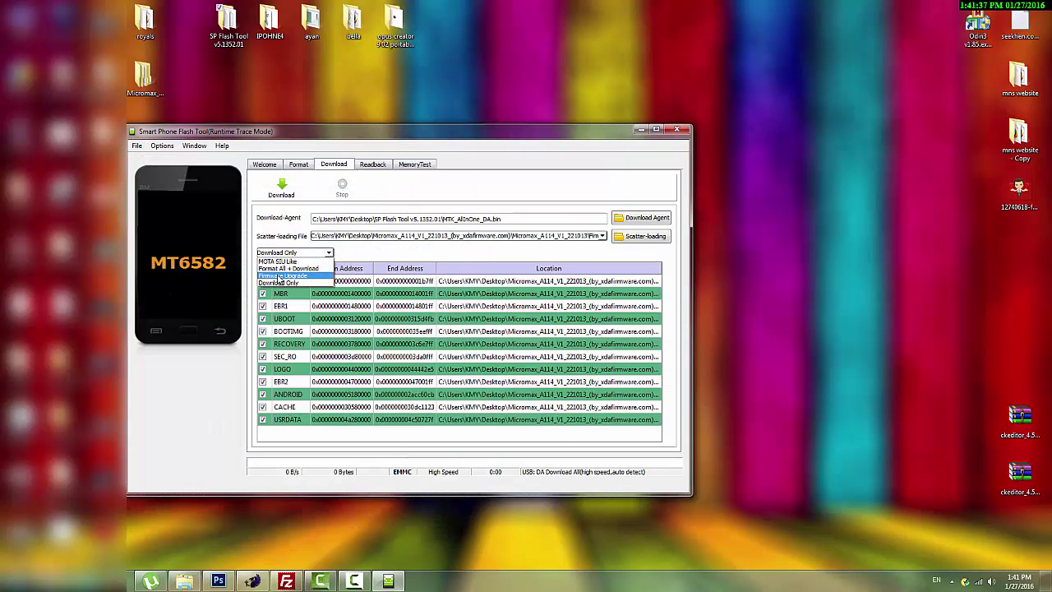
click(278, 276)
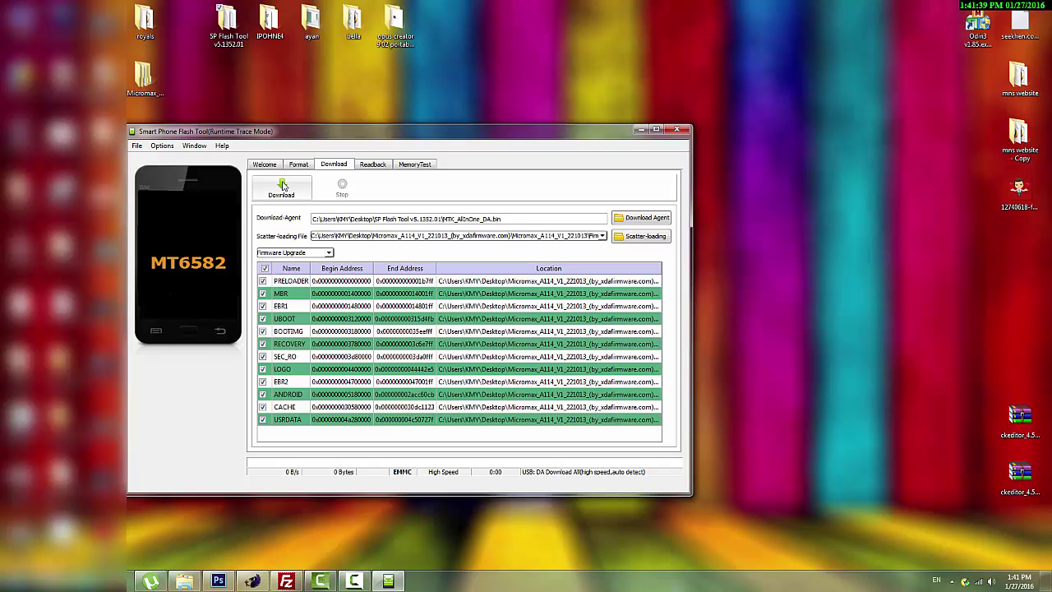
click(282, 185)
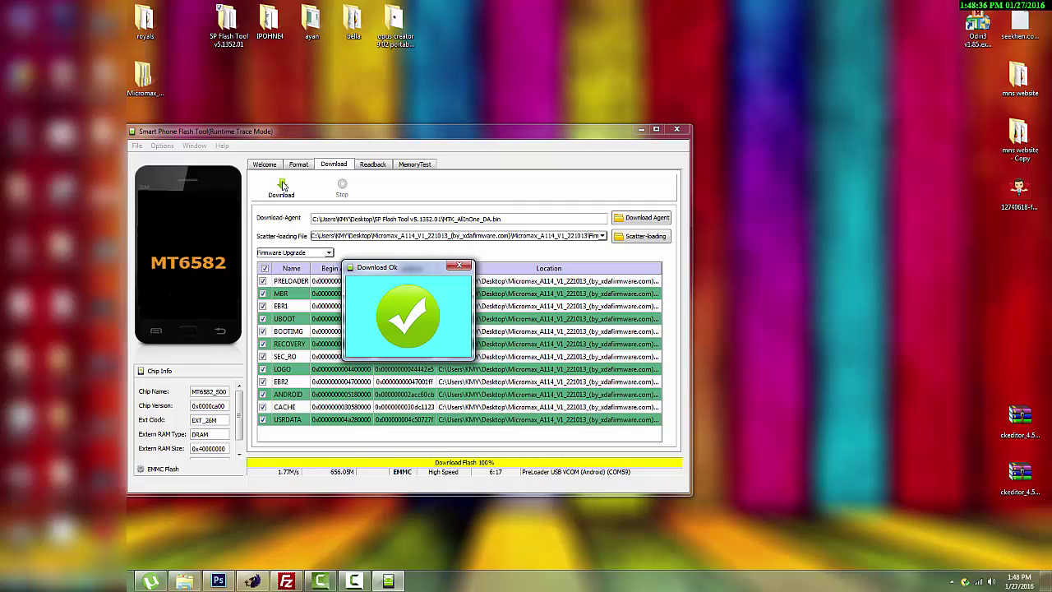
click(459, 265)
click(365, 581)
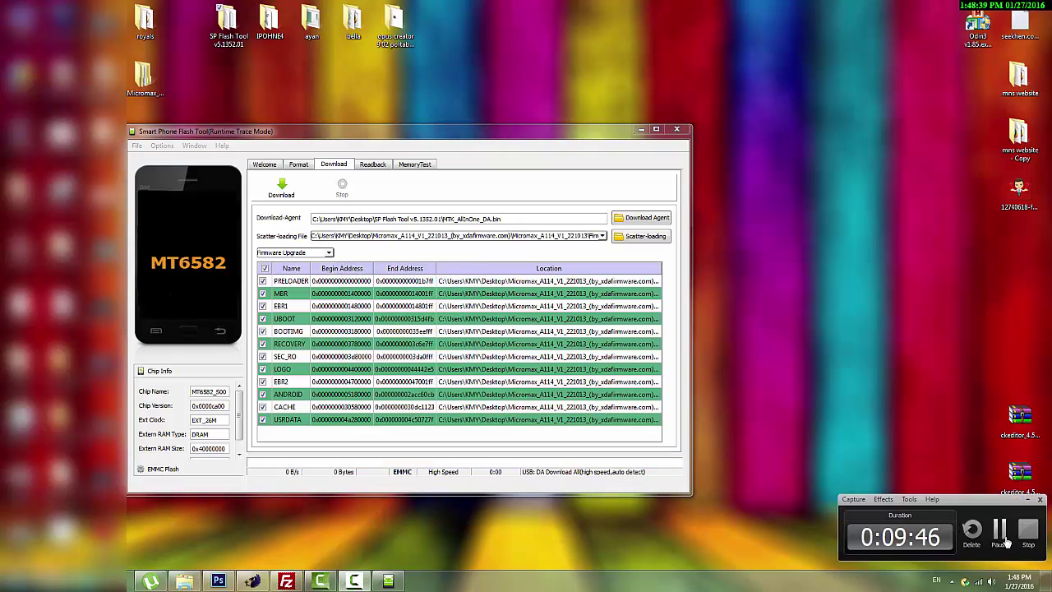